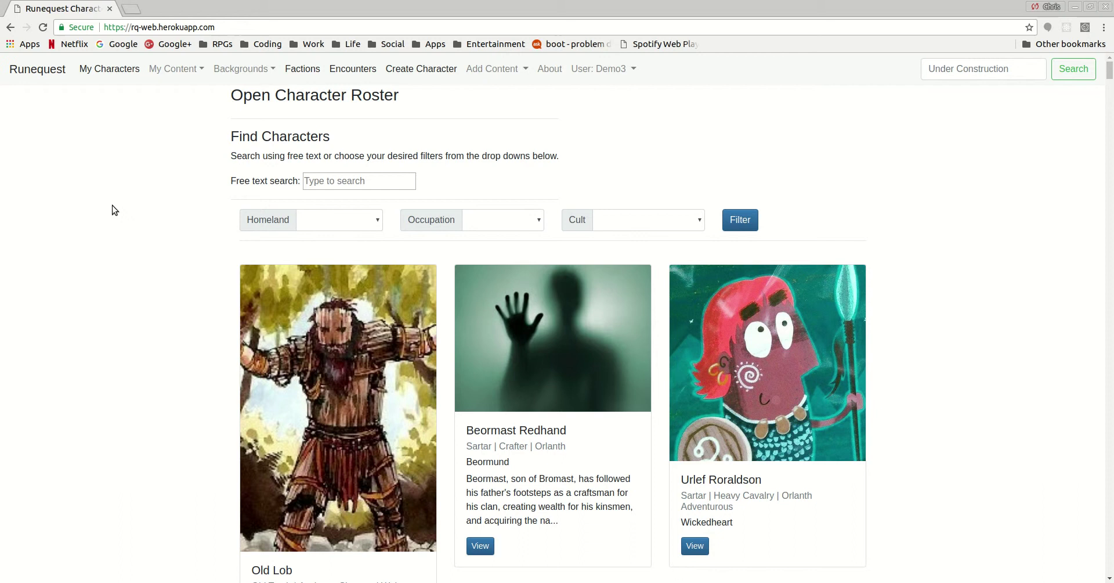
Check the roster's Homeland, Occupation and Cult filter dropdowns
left_click(338, 227)
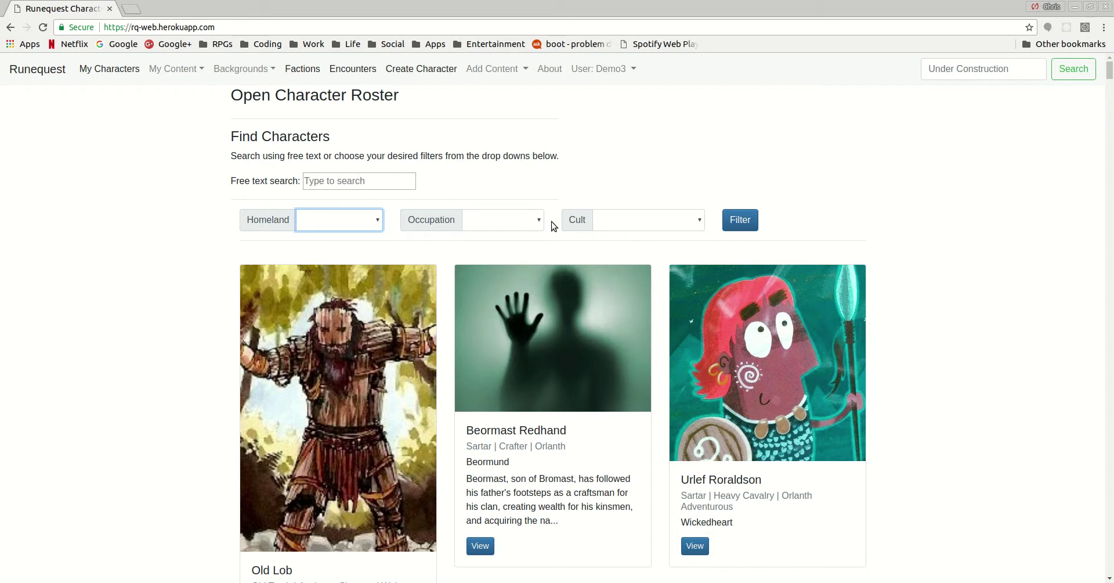
left_click(515, 223)
left_click(622, 226)
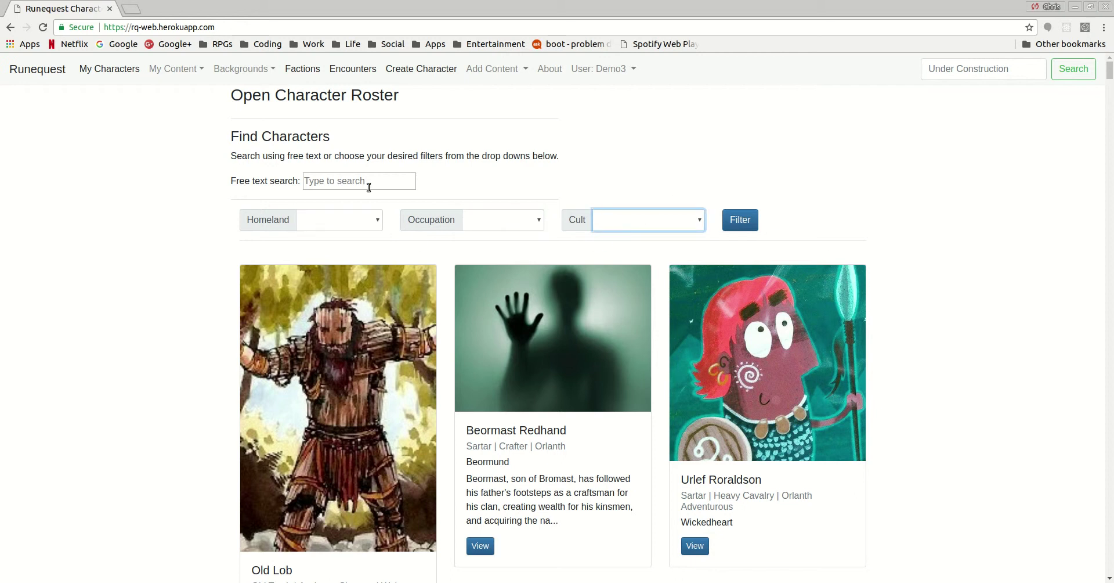
Go to Backgrounds > Homelands and browse the Homeland Index
left_click(250, 72)
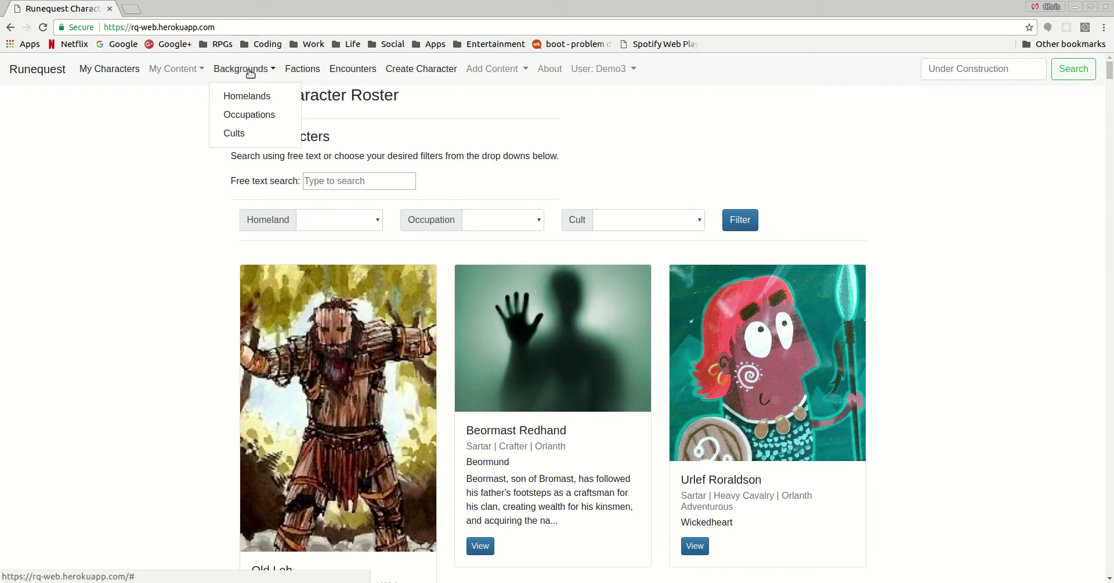
left_click(237, 100)
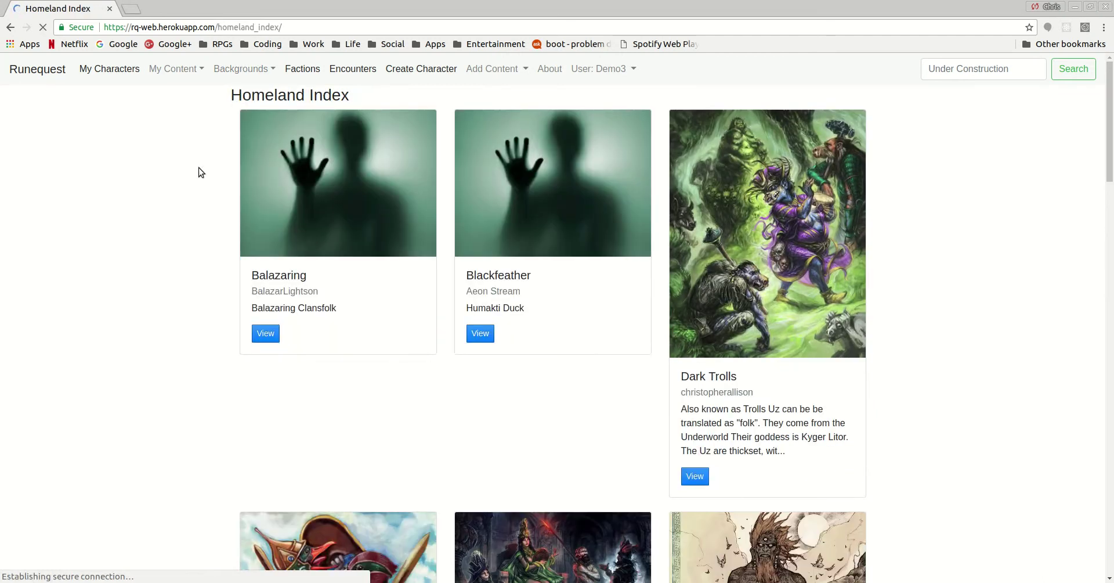
scroll(921, 279, "down", 10)
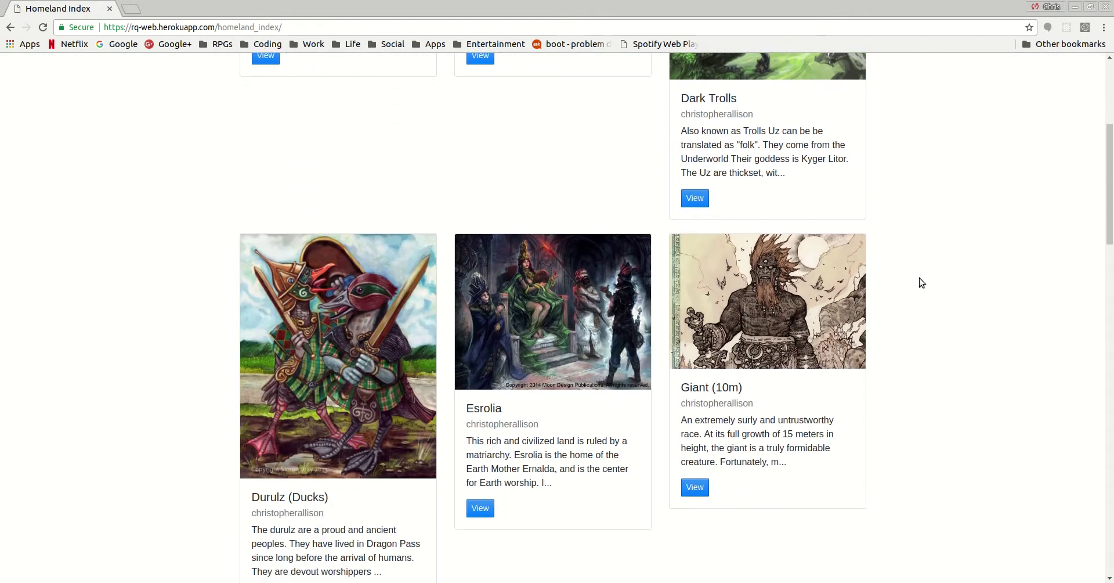
scroll(871, 290, "down", 6)
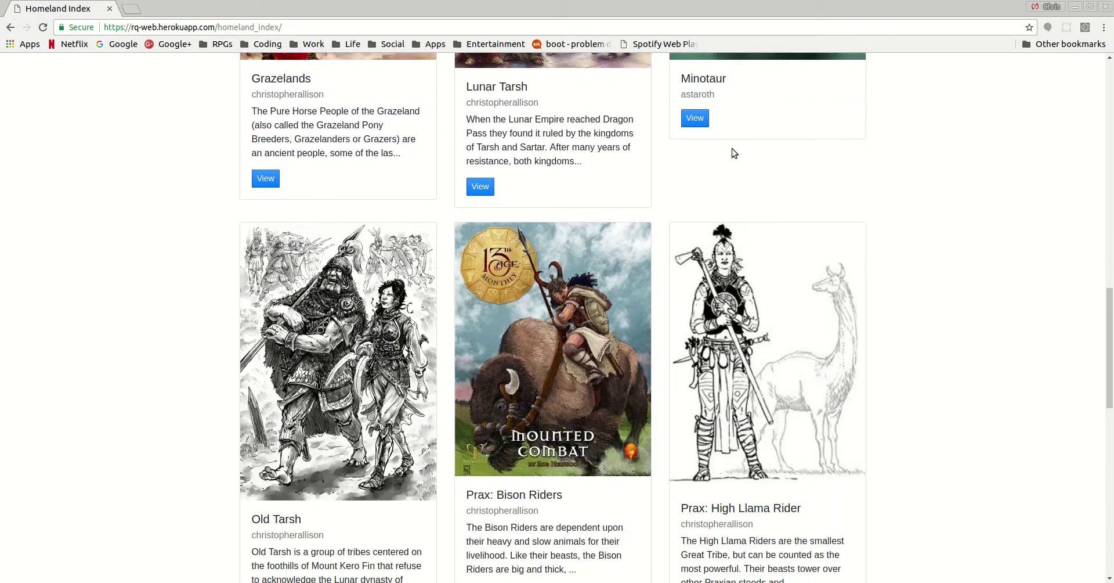
scroll(848, 279, "down", 2)
scroll(461, 314, "up", 12)
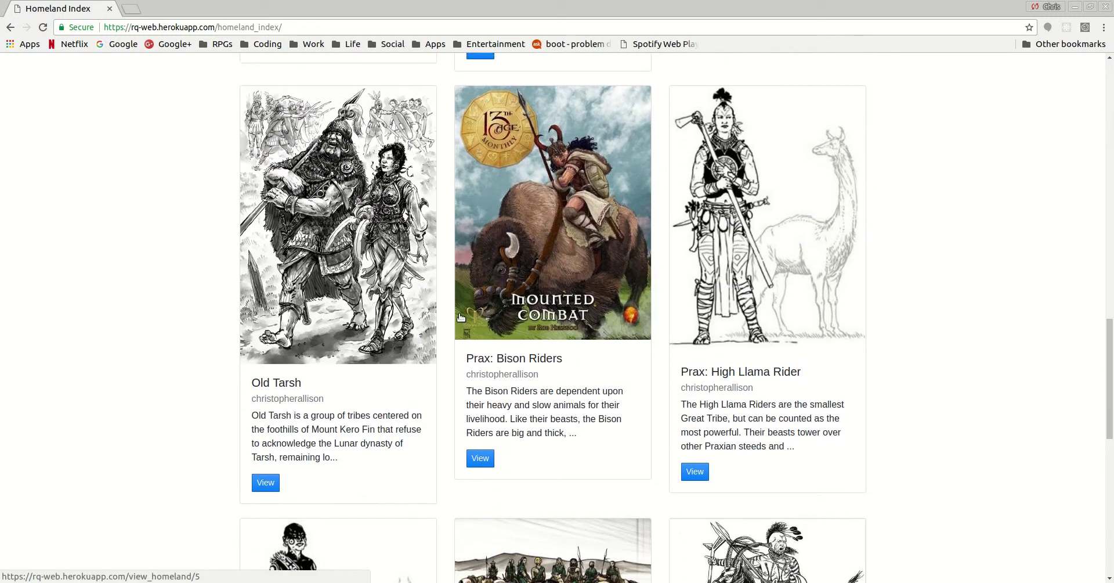
scroll(459, 315, "down", 6)
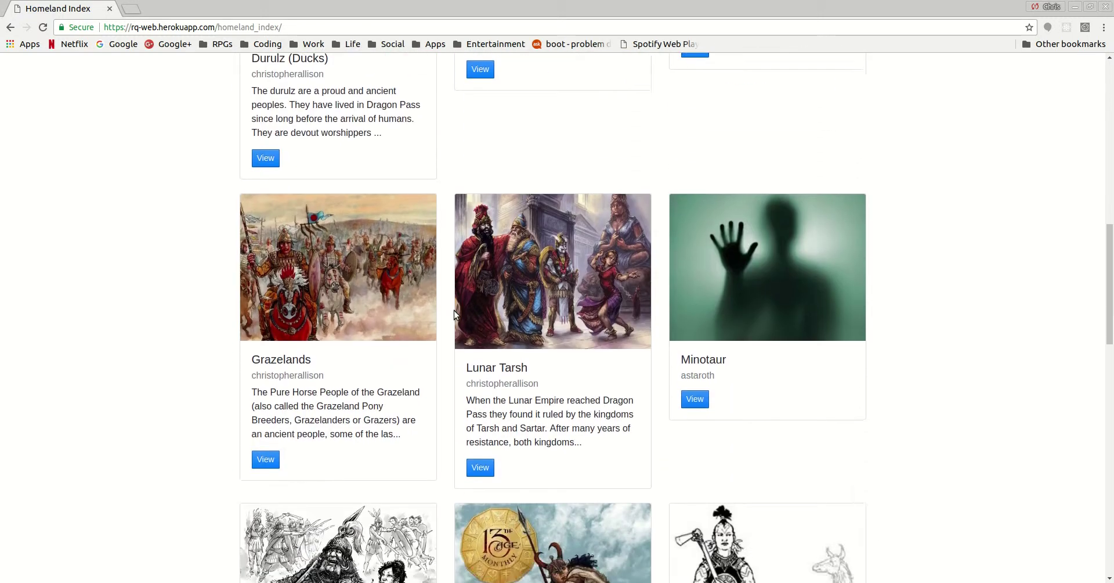
View the Lunar Tarsh homeland's details, then go back to the index
left_click(487, 422)
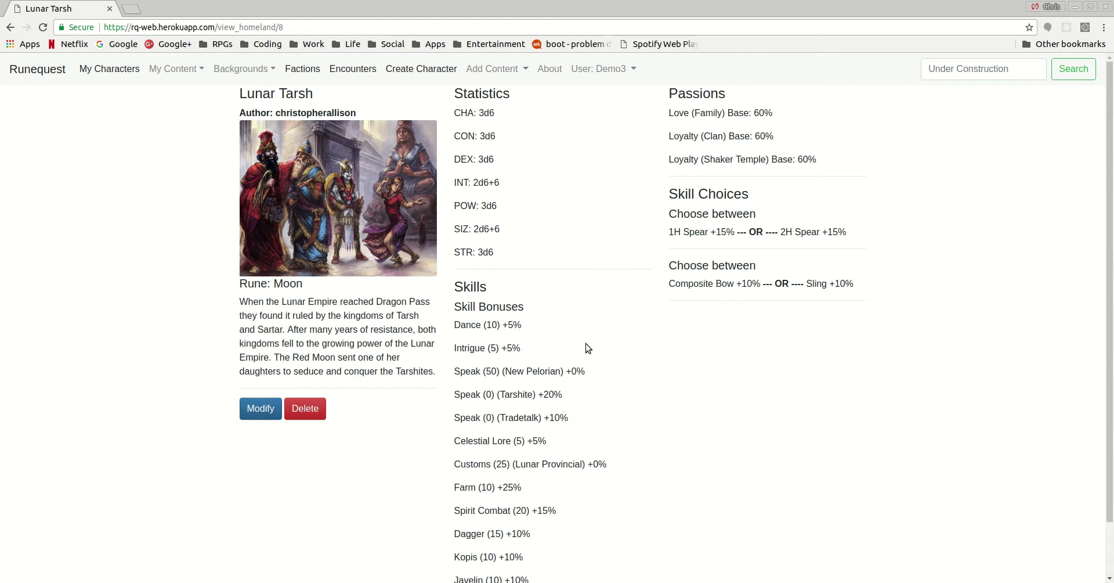
scroll(586, 343, "down", 2)
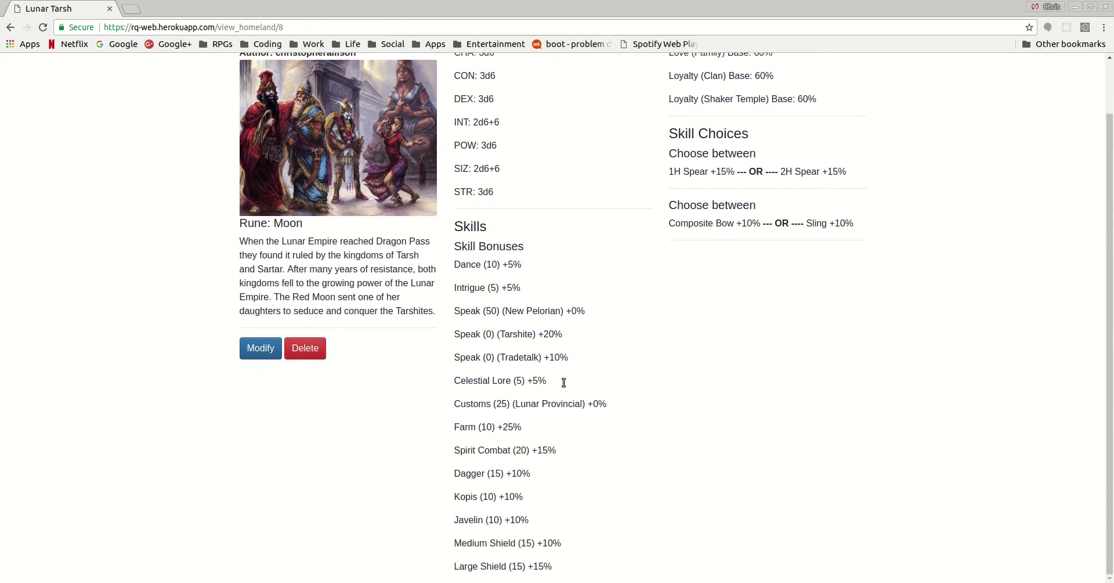
scroll(583, 388, "up", 2)
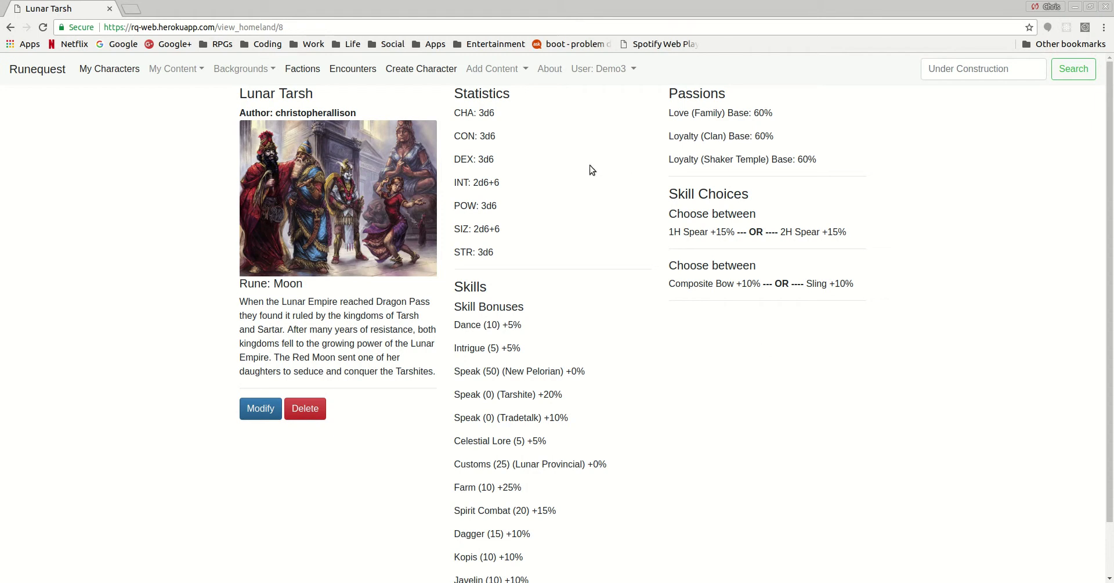
left_click(9, 28)
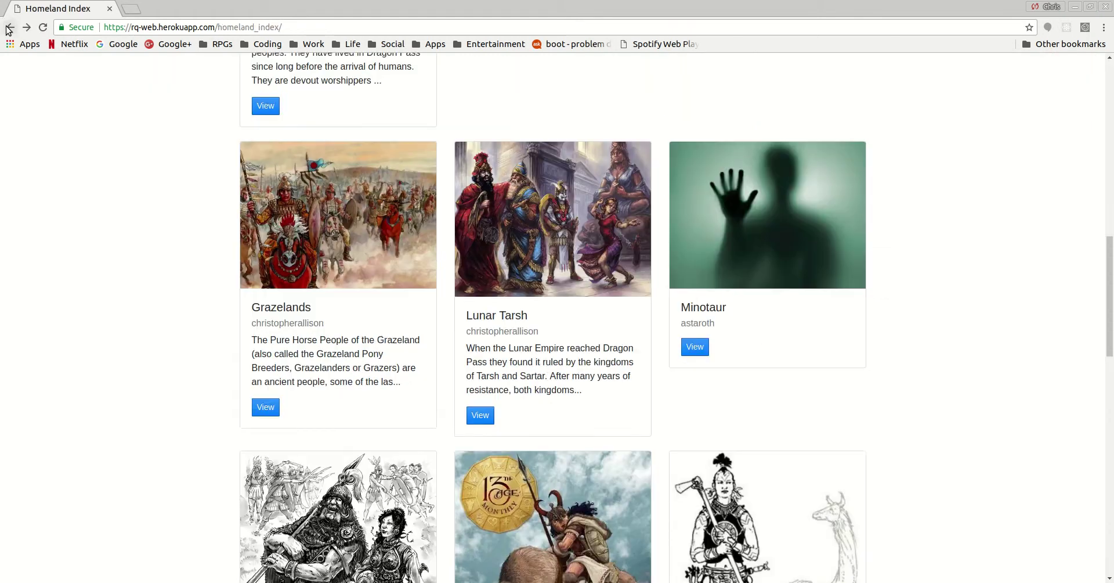
View the Grazelands homeland's details
left_click(266, 407)
scroll(319, 231, "down", 1)
scroll(318, 231, "up", 1)
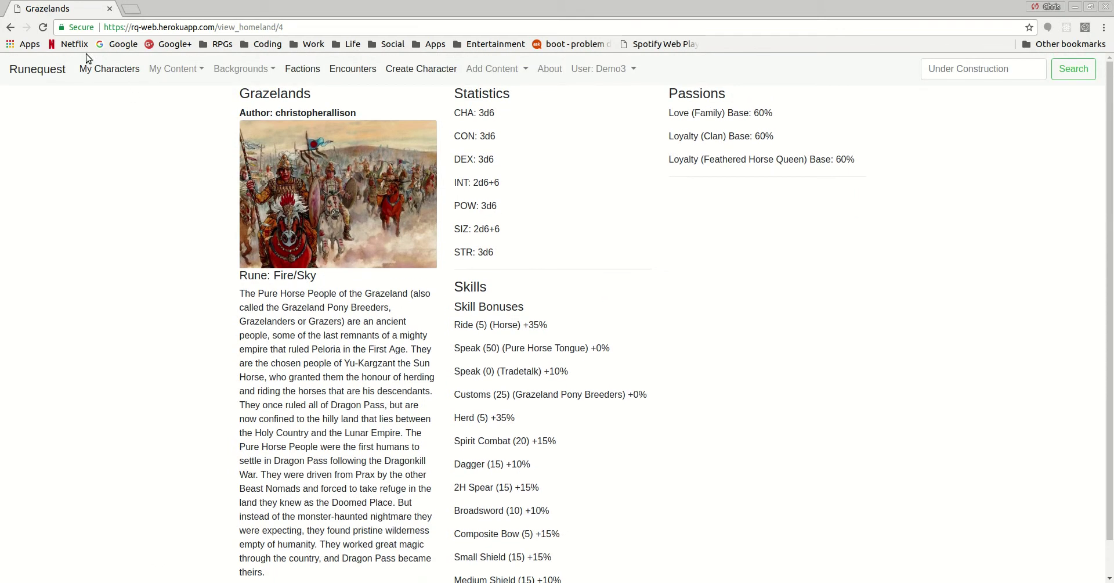
Go to the Occupations index and view the Entertainer occupation's details
left_click(238, 70)
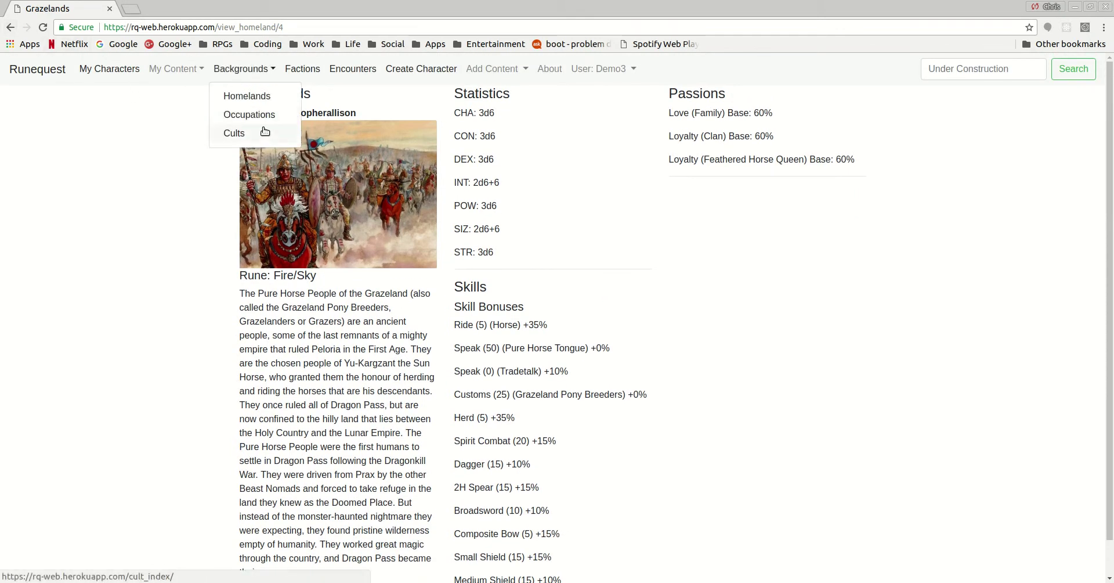
left_click(260, 117)
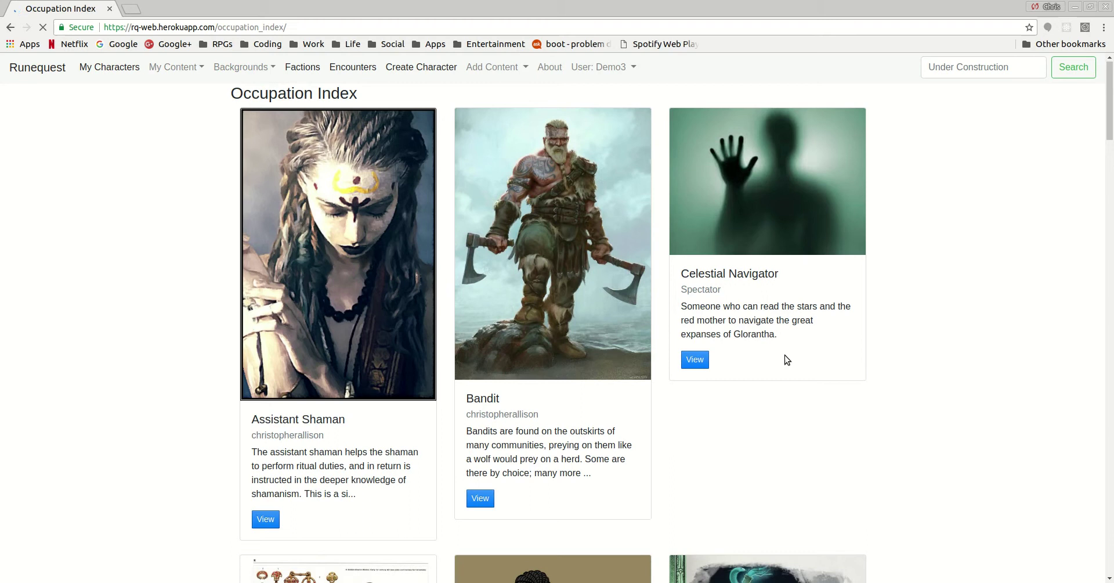
scroll(785, 357, "down", 9)
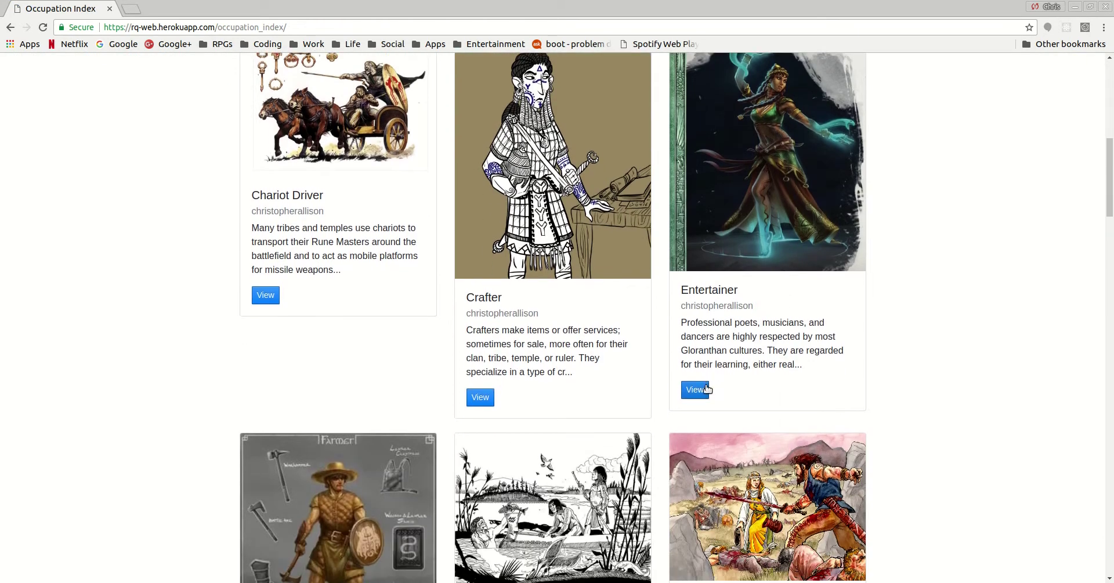
left_click(695, 389)
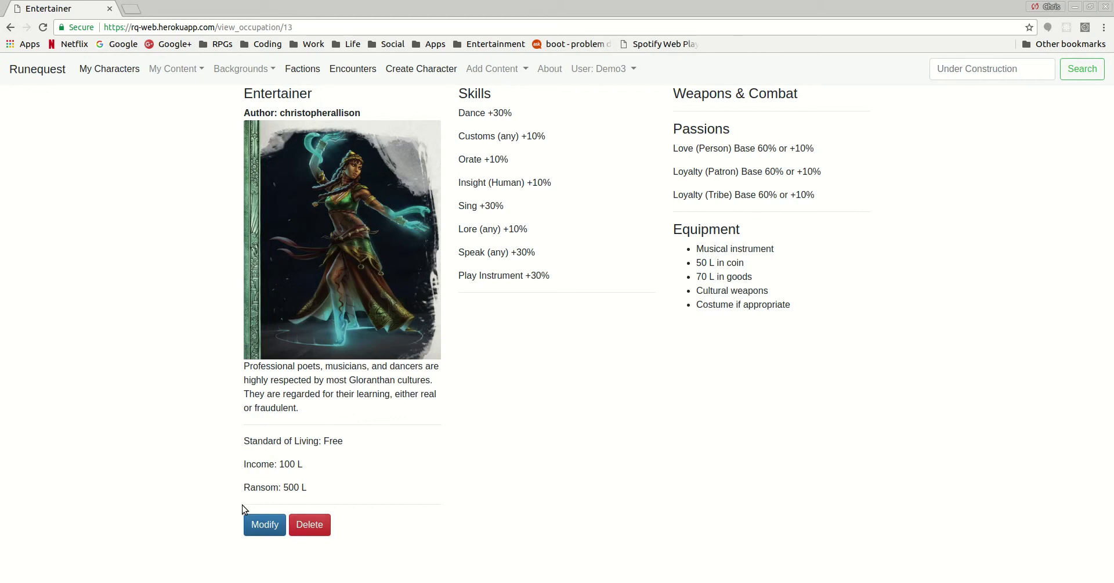
left_click(241, 70)
Open the Babeester Gor cult page from the Cult Index, then show the Add Content menu
left_click(239, 133)
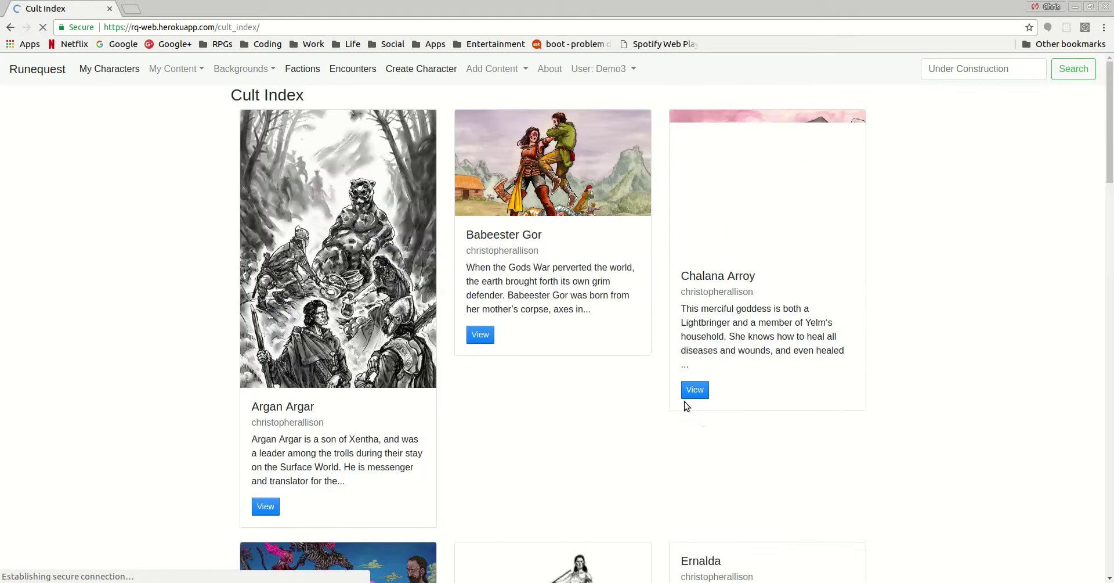
left_click(473, 340)
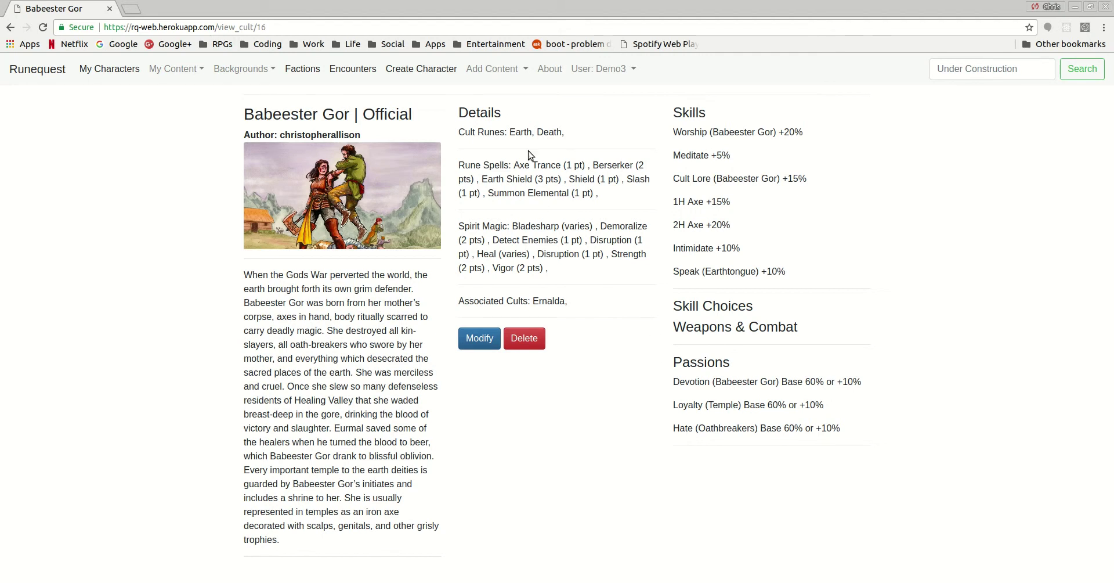
left_click(503, 71)
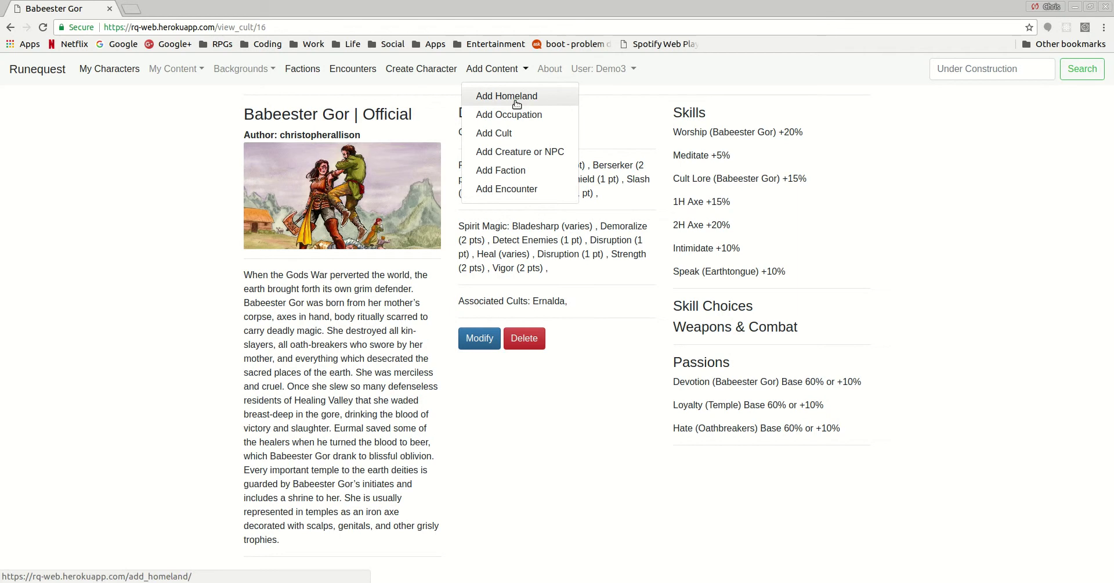
Open the Add Cult form, look through its fields, and pick 2H Axe as the first regular skill
left_click(502, 137)
scroll(172, 192, "down", 3)
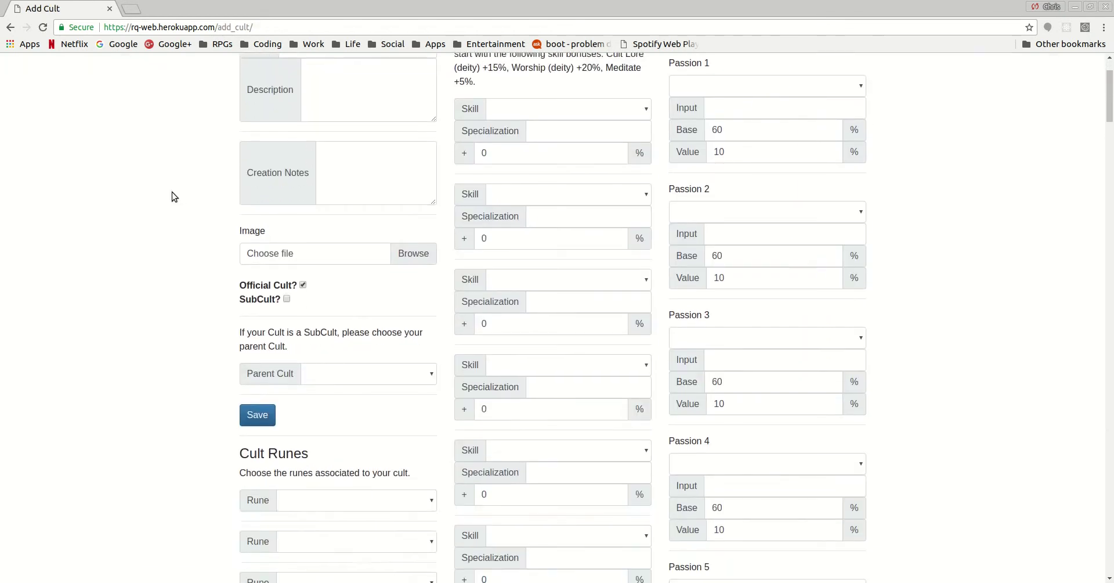
scroll(171, 192, "up", 3)
scroll(209, 297, "down", 15)
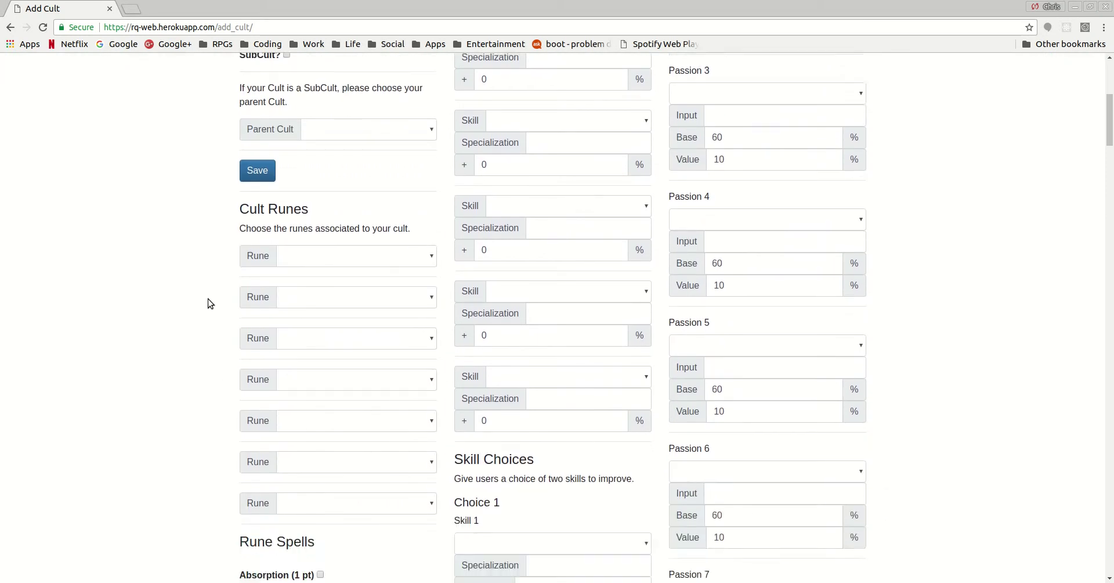
scroll(207, 301, "down", 12)
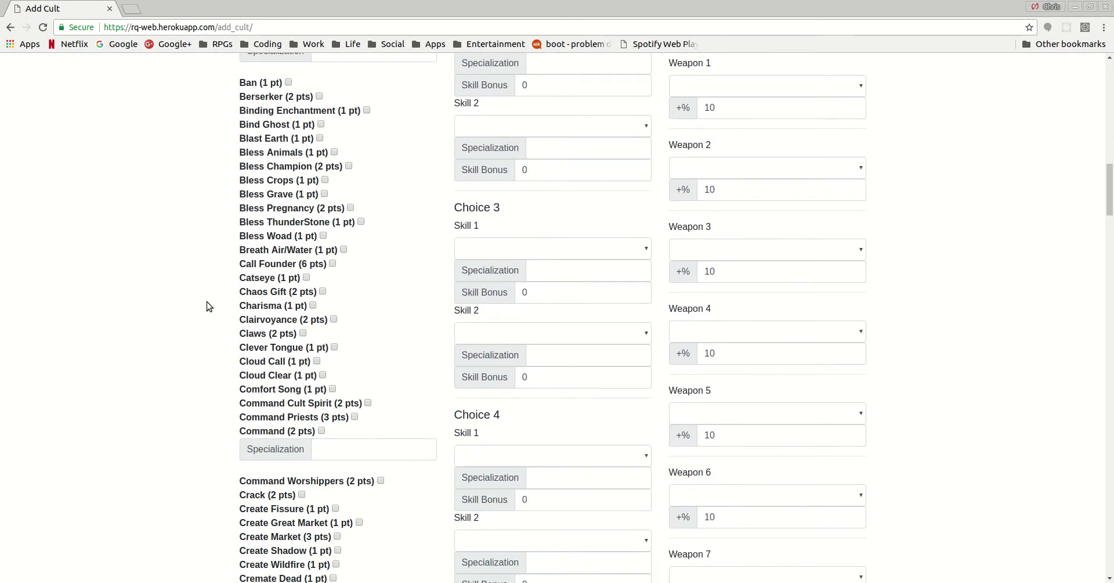
scroll(206, 301, "down", 7)
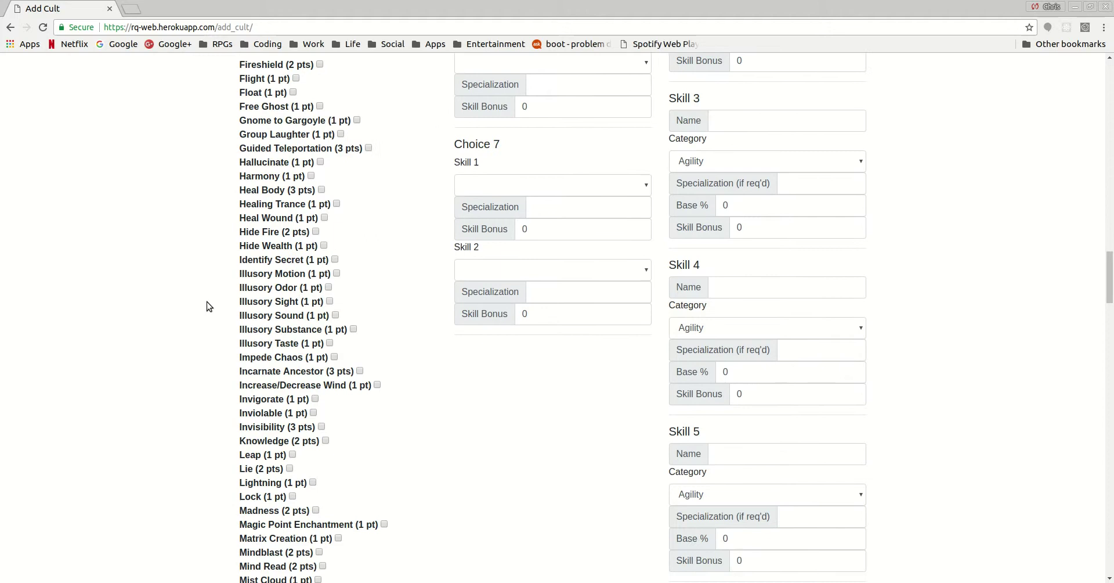
scroll(403, 365, "up", 20)
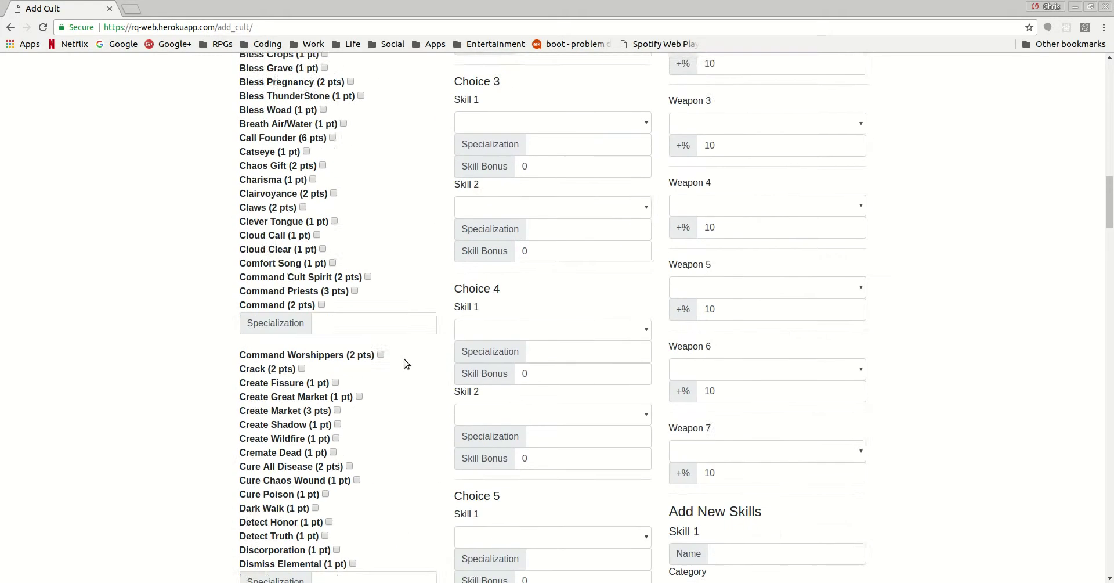
scroll(406, 364, "up", 6)
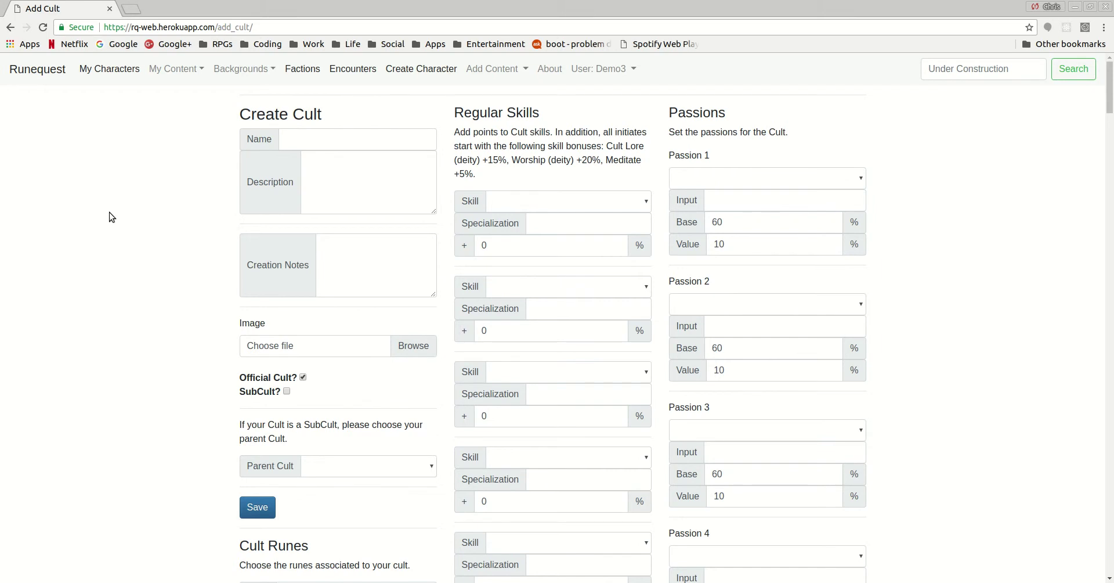
left_click(554, 204)
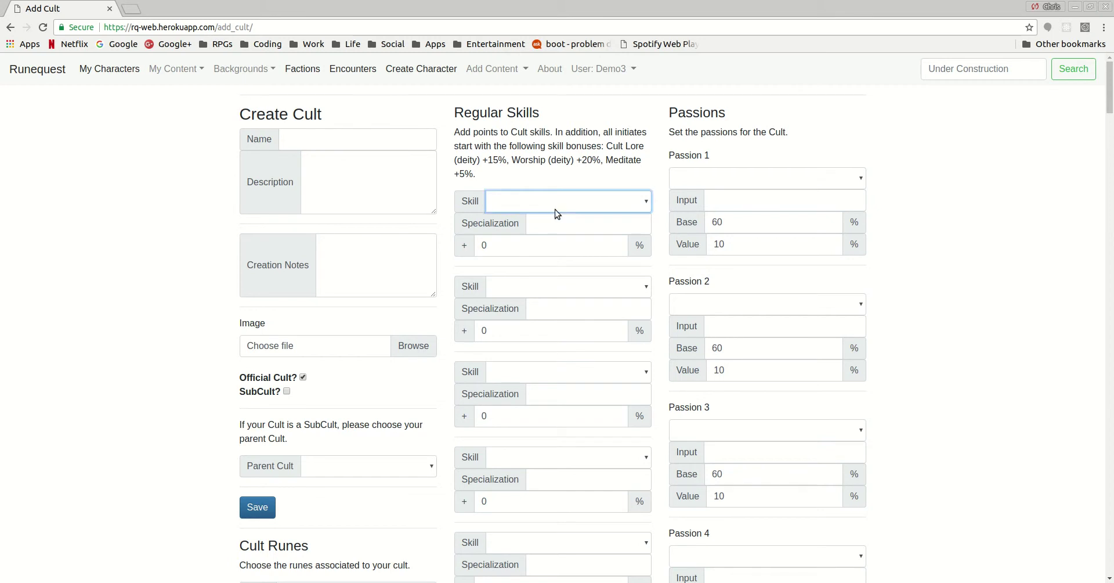
left_click(521, 281)
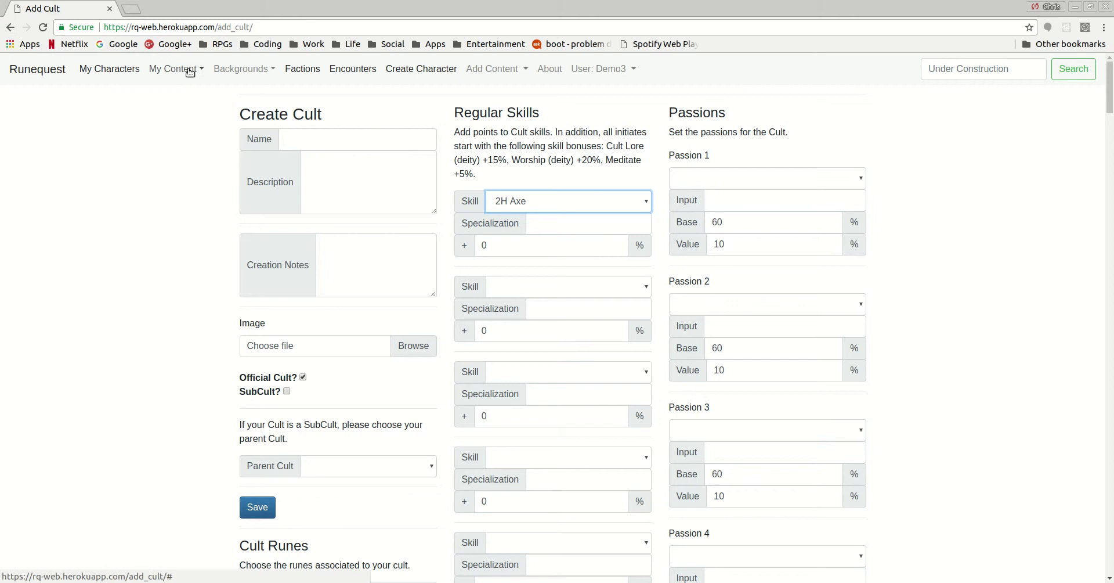
Go to Backgrounds > Cults and scroll down the Cult Index
left_click(258, 70)
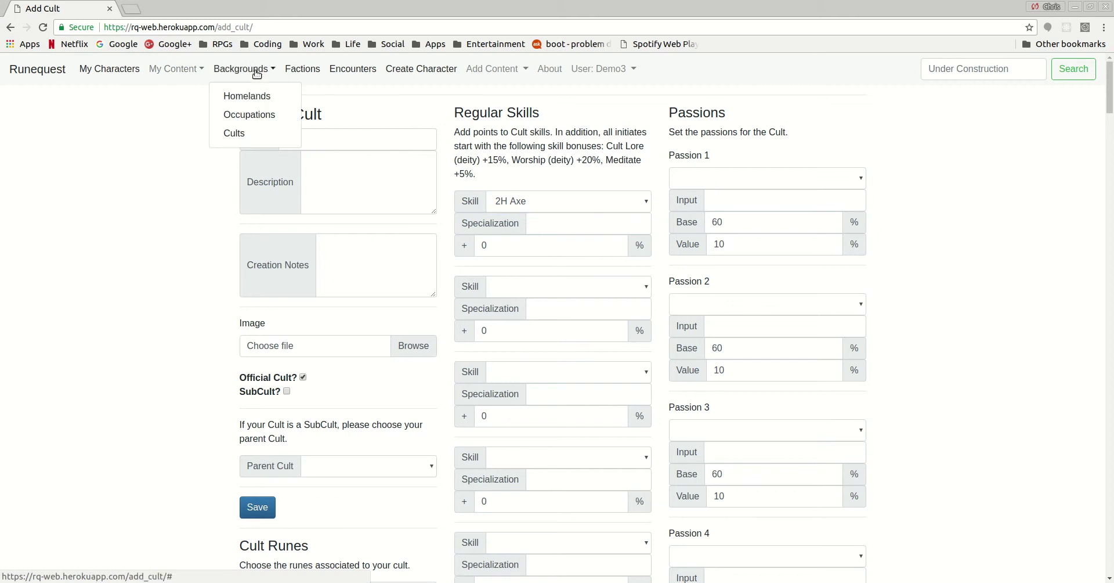
left_click(253, 136)
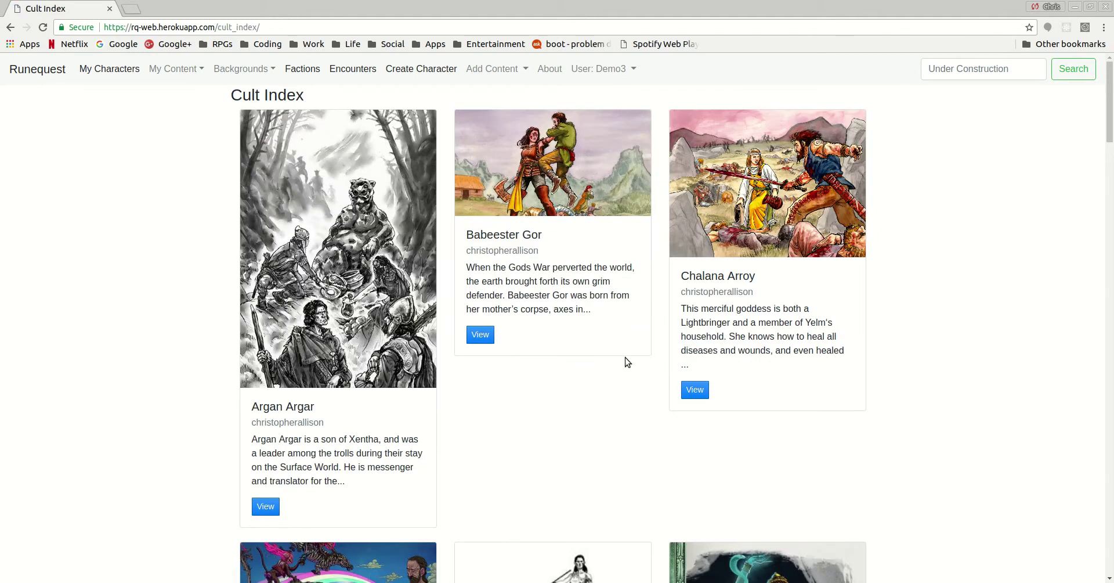
scroll(625, 361, "down", 4)
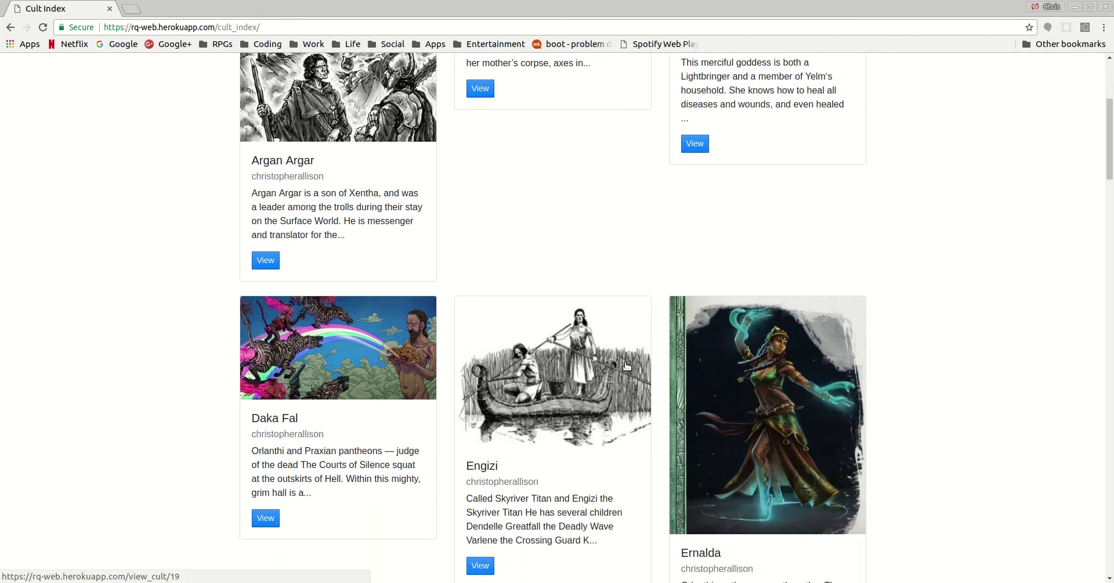
scroll(624, 361, "down", 7)
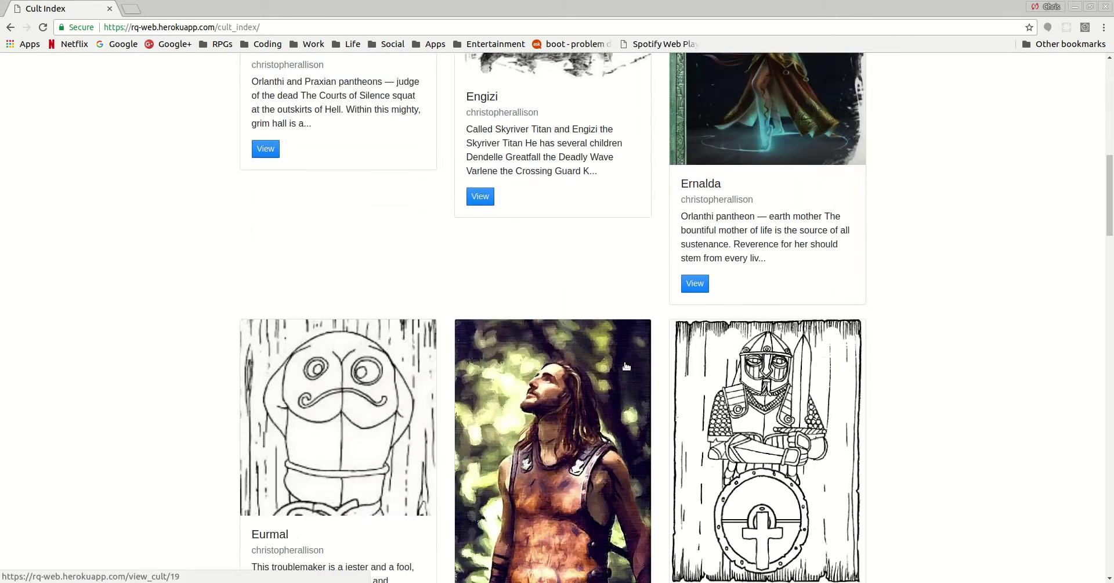
scroll(505, 378, "down", 20)
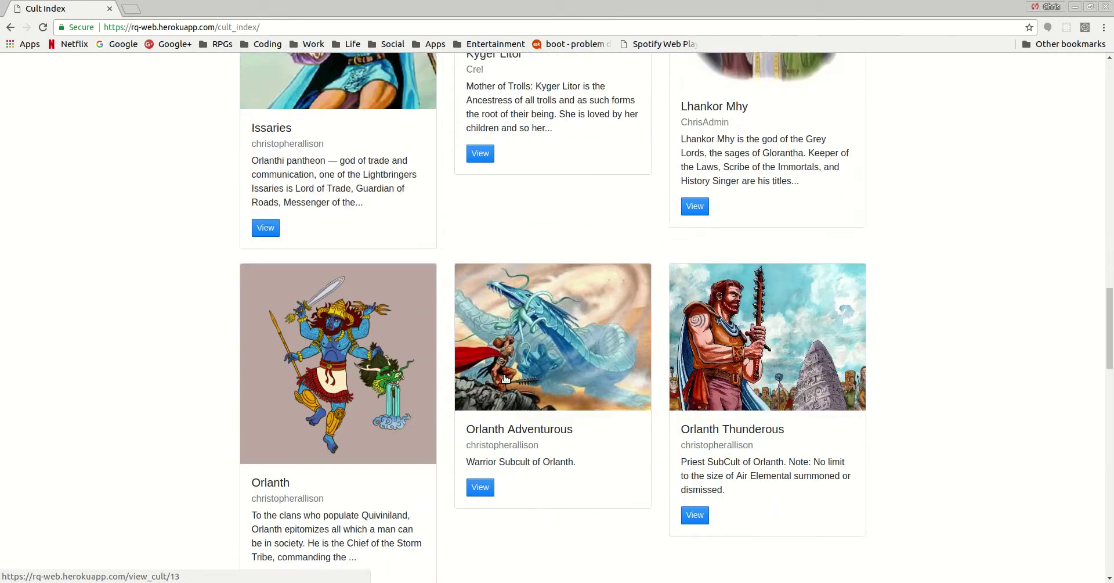
scroll(507, 386, "down", 8)
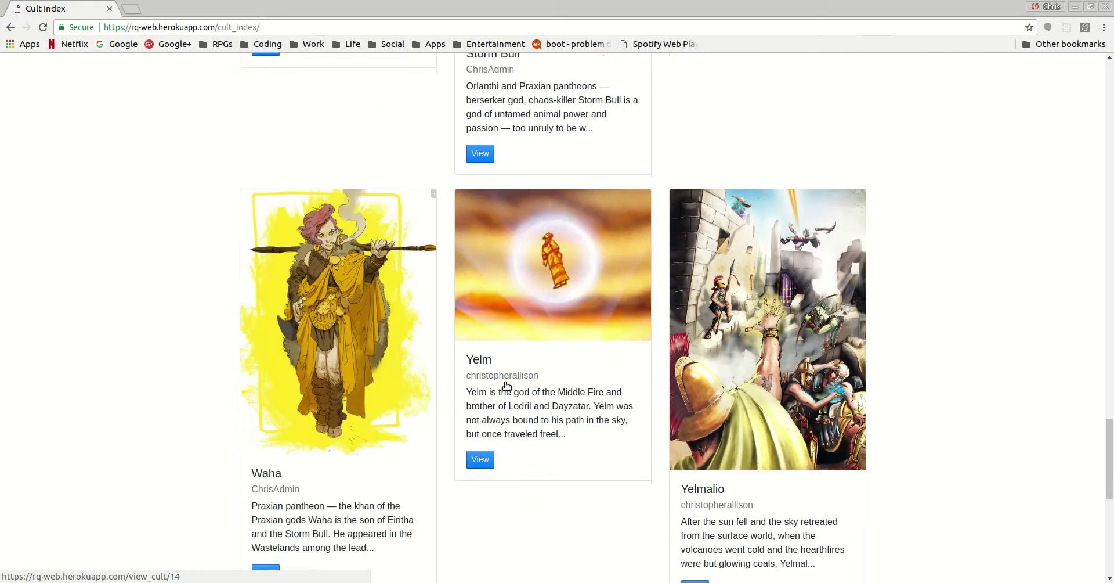
scroll(506, 386, "down", 8)
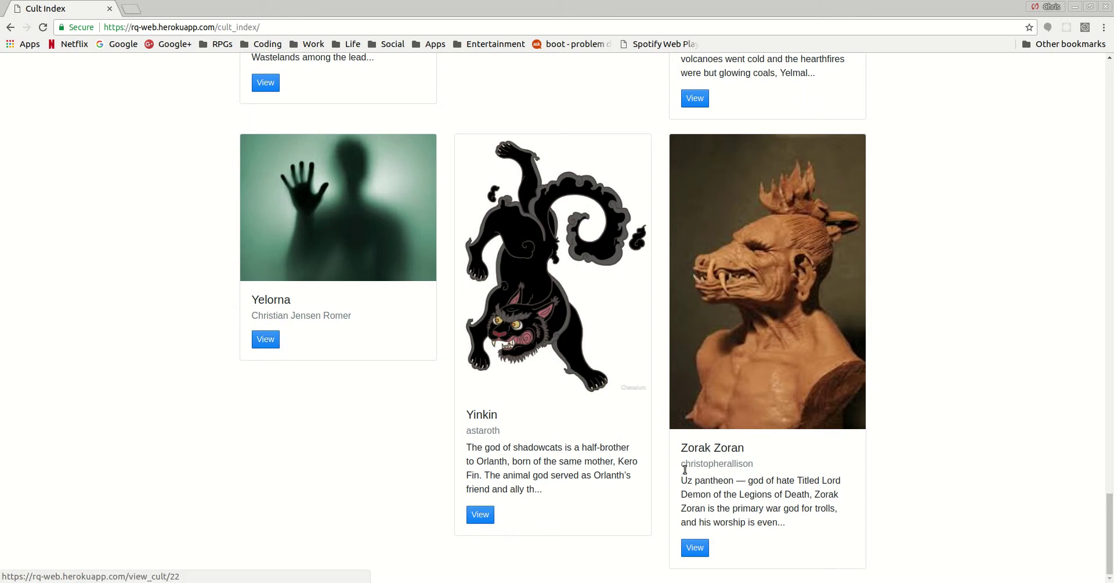
View the Yelorna cult's details, then go back to the top of the Cult Index
left_click(265, 339)
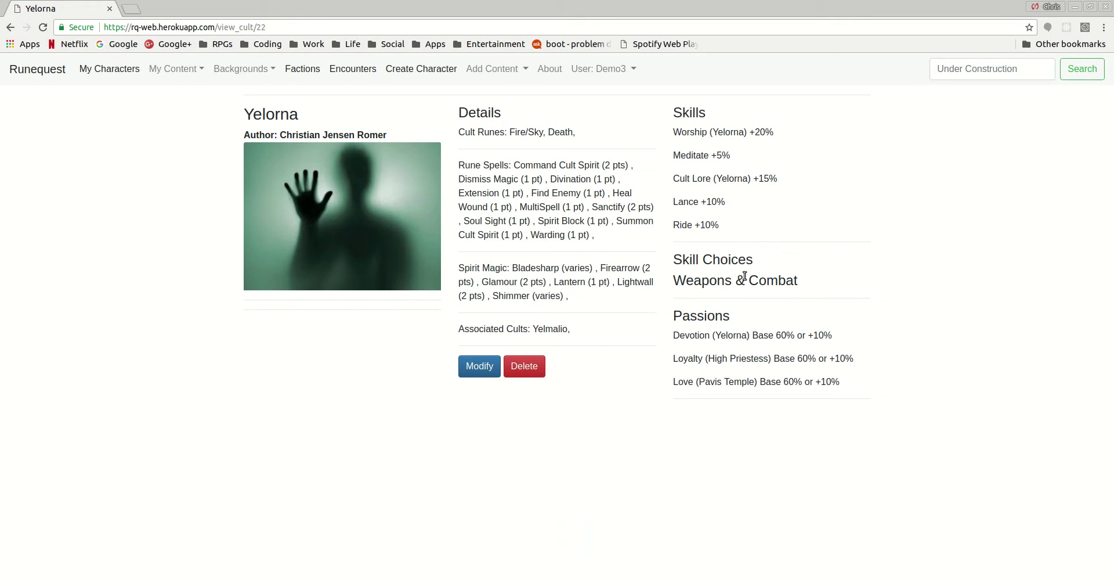
left_click(10, 27)
scroll(273, 302, "up", 20)
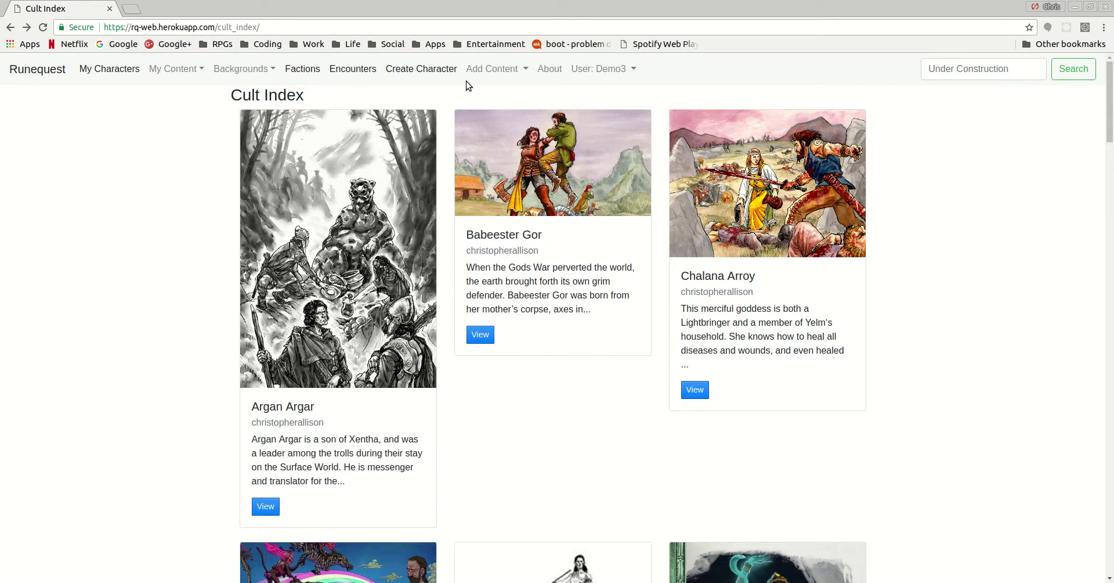
left_click(444, 69)
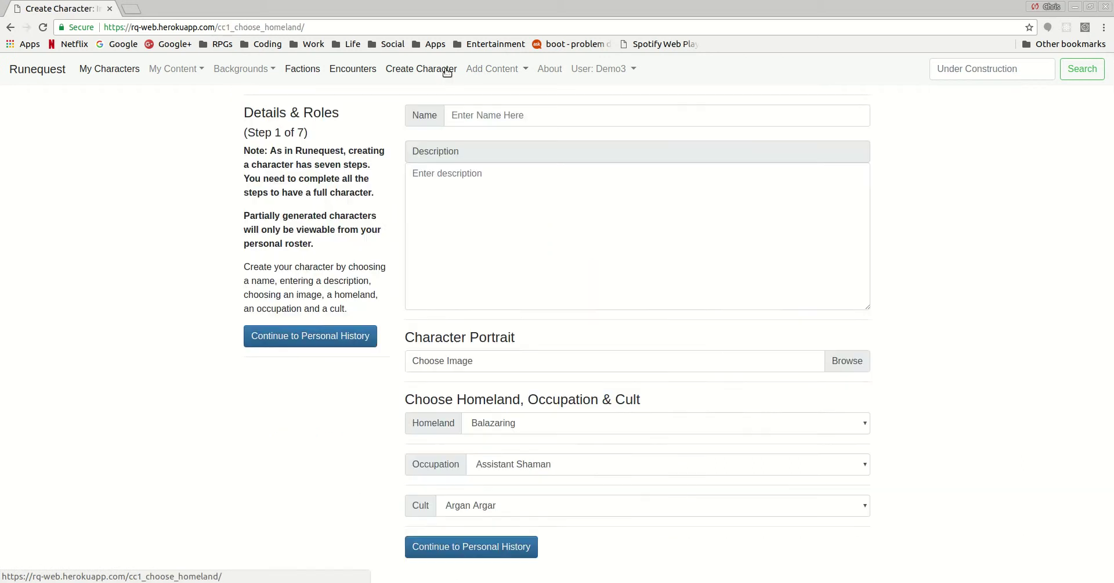
left_click(587, 423)
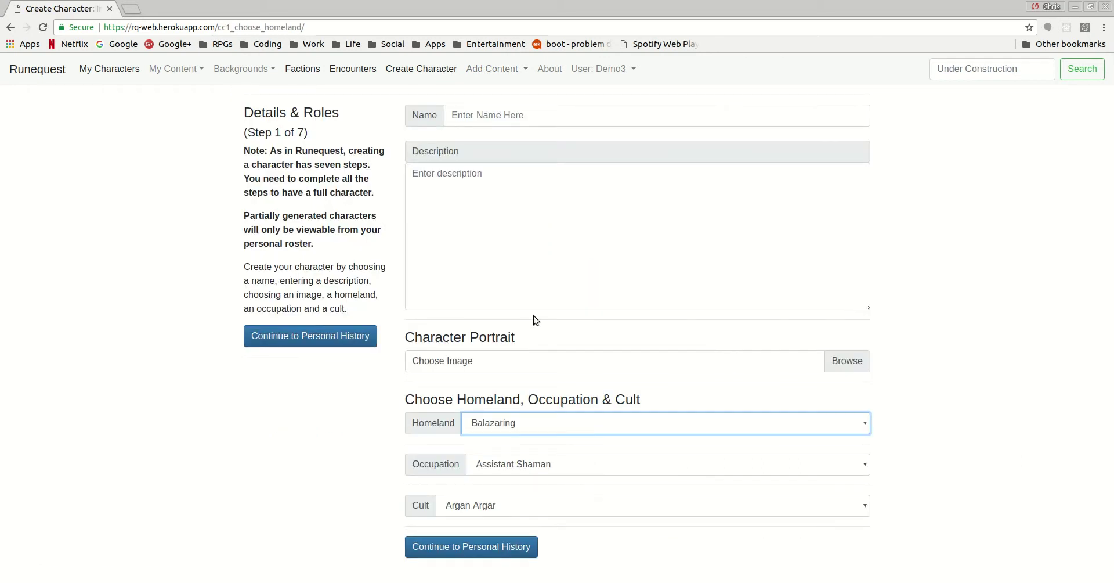
left_click(564, 500)
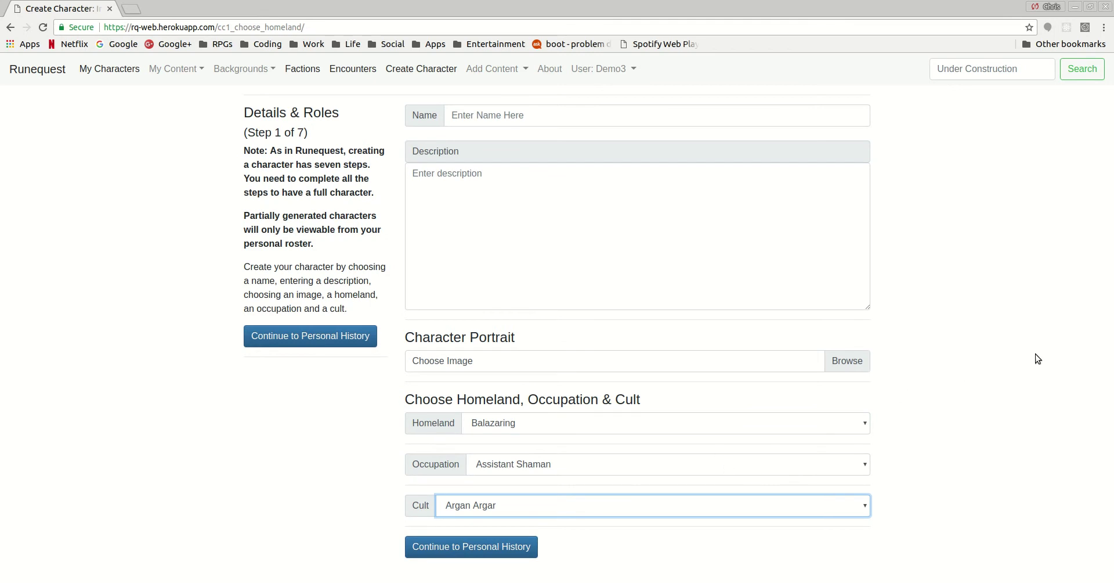
left_click(10, 28)
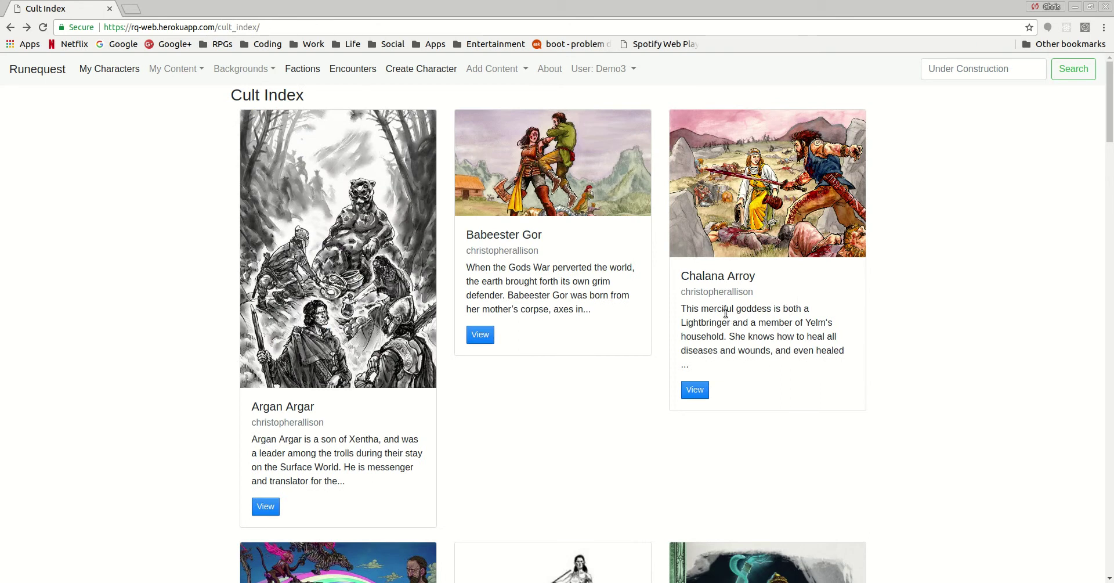
scroll(720, 314, "down", 1)
scroll(718, 313, "down", 20)
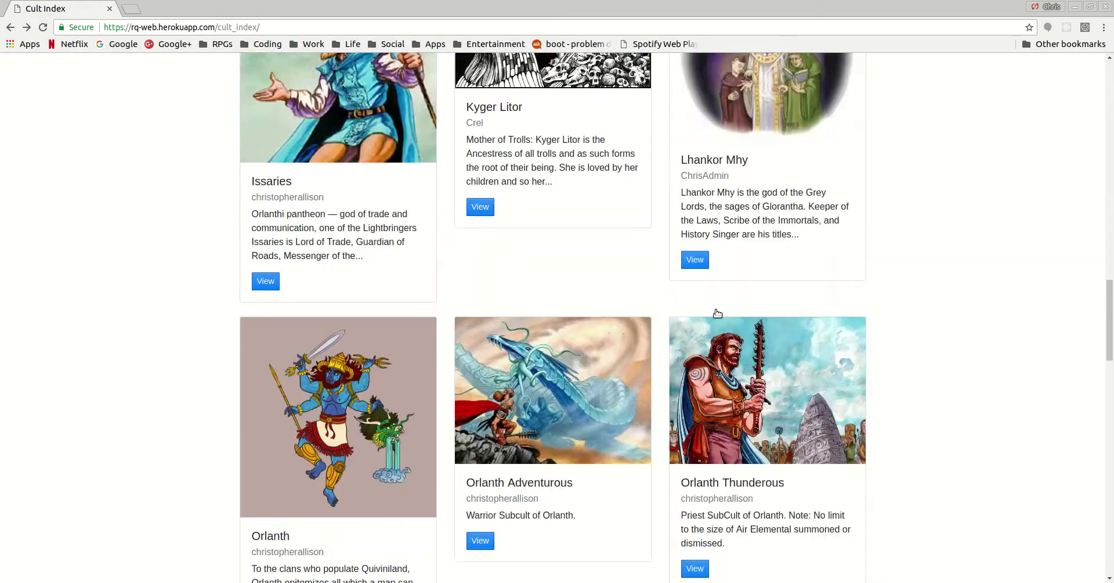
scroll(717, 313, "up", 20)
scroll(718, 313, "up", 3)
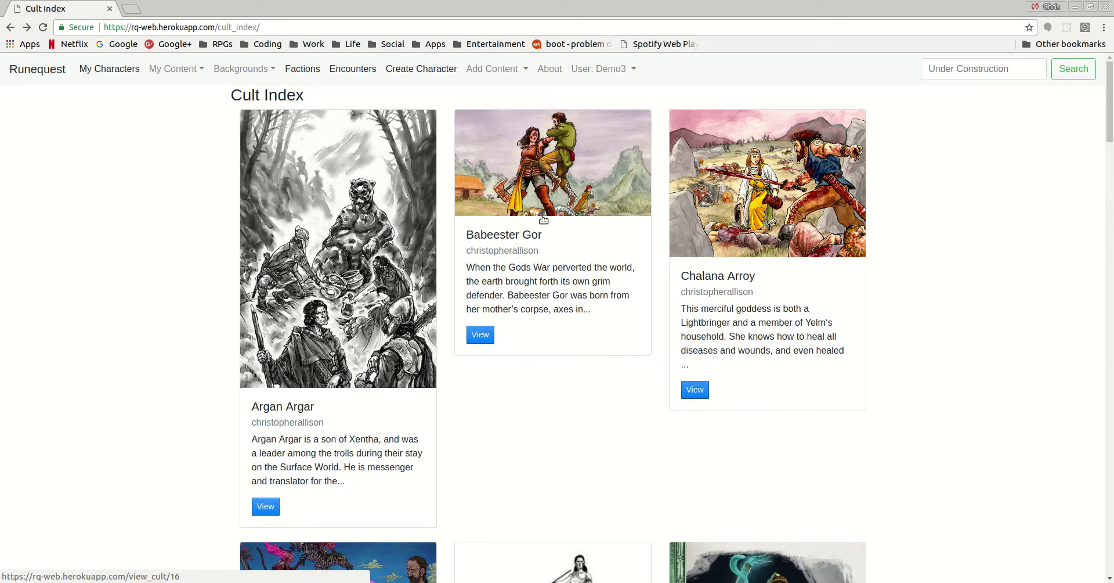
left_click(258, 69)
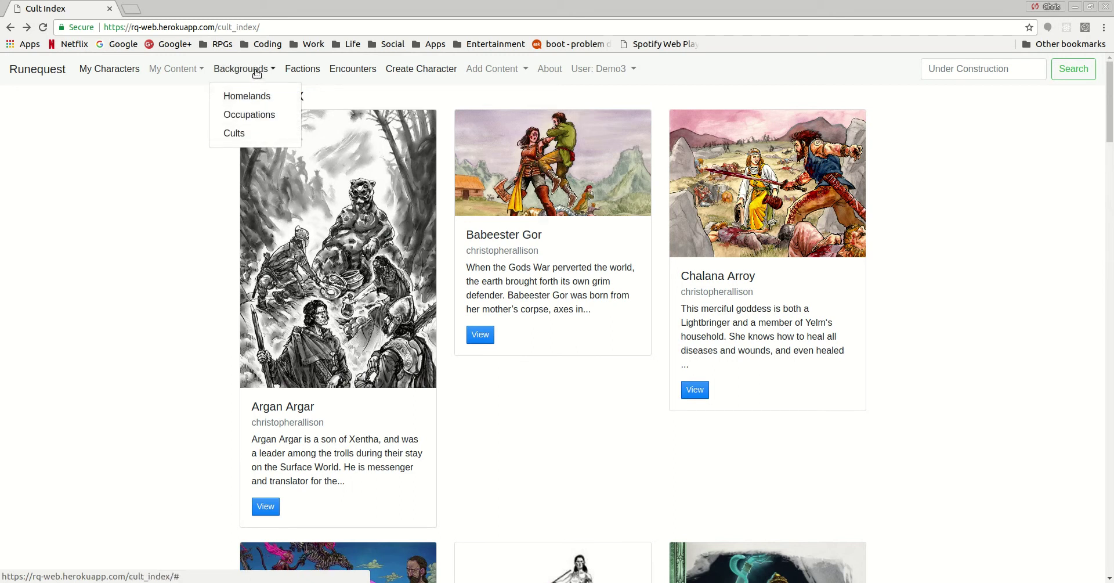
left_click(955, 235)
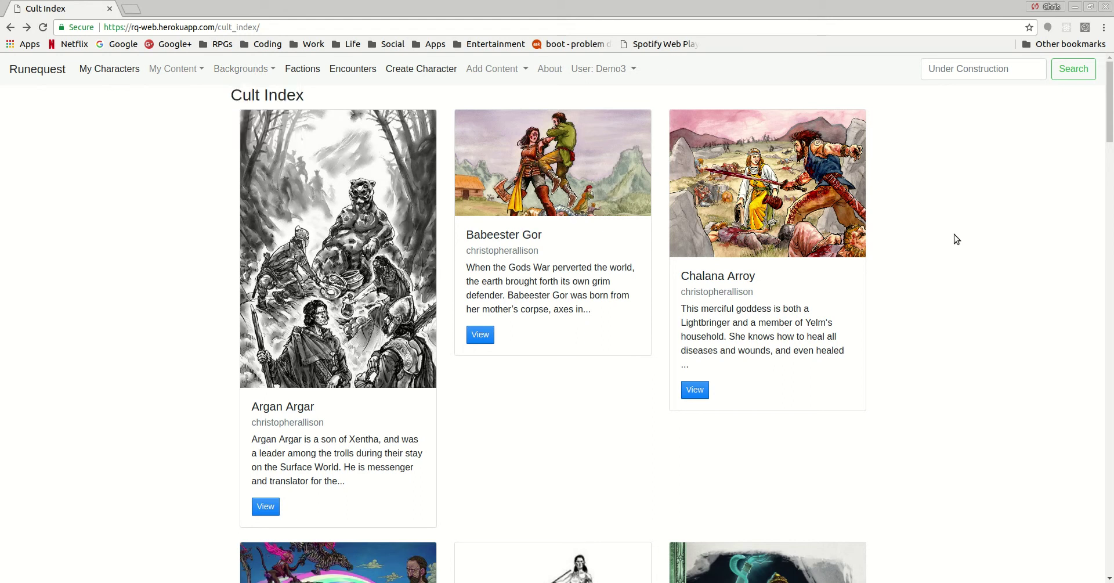